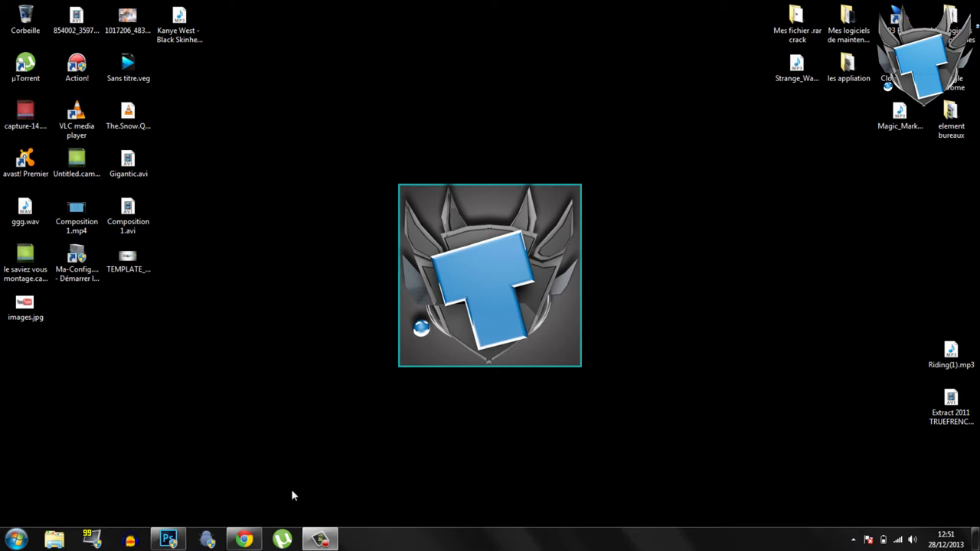
- Bring up Clubic's Clover download page in Chrome, and view the Action! folder of the Images library in Windows Explorer before closing both Explorer windows
click(244, 539)
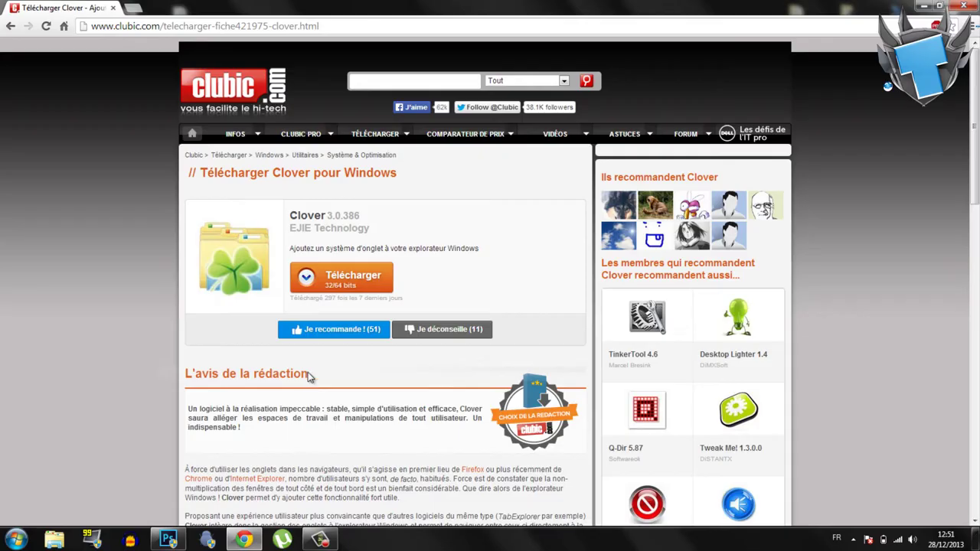
click(53, 539)
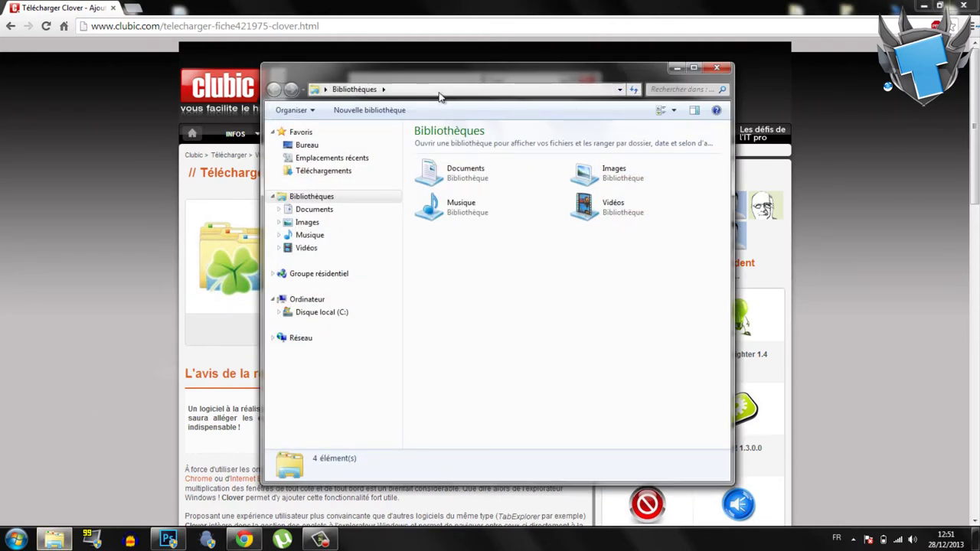
click(348, 222)
double_click(438, 222)
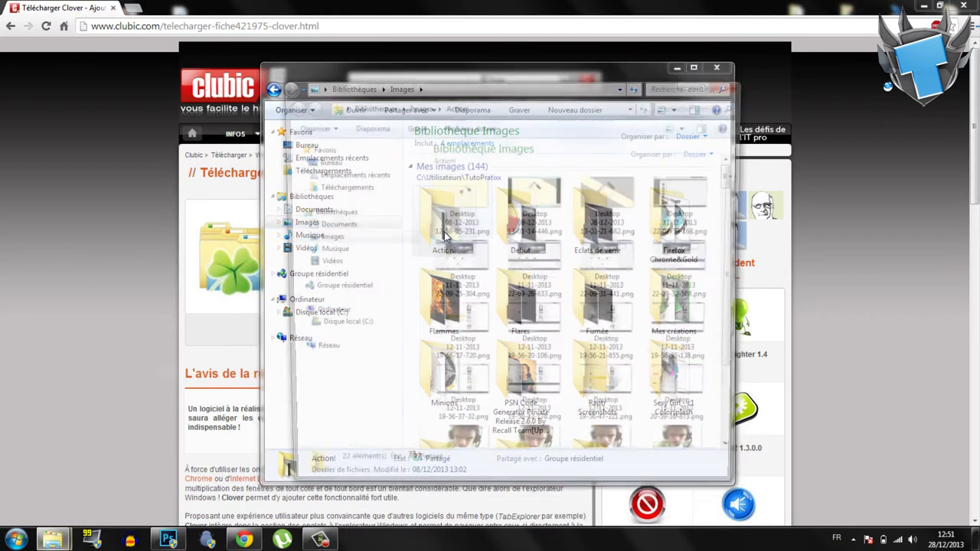
click(731, 83)
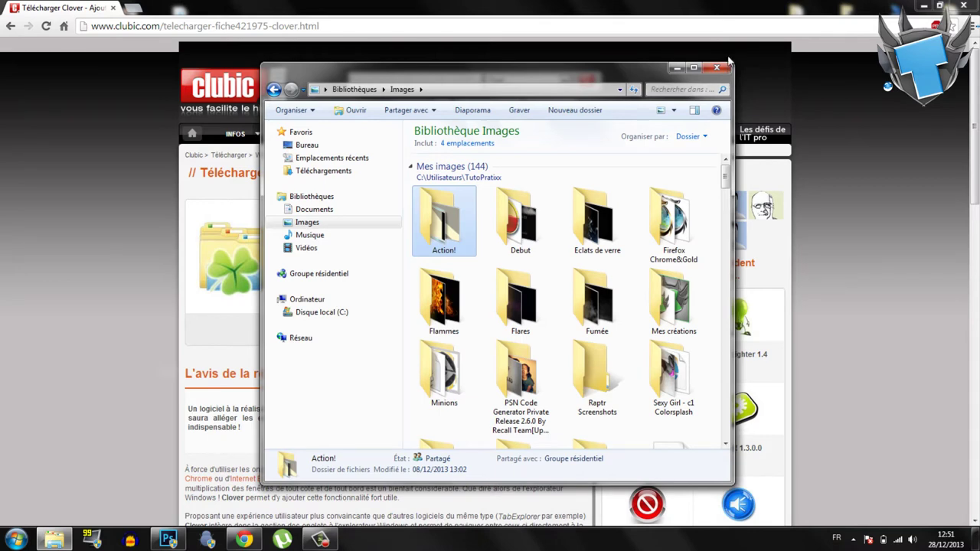
click(718, 68)
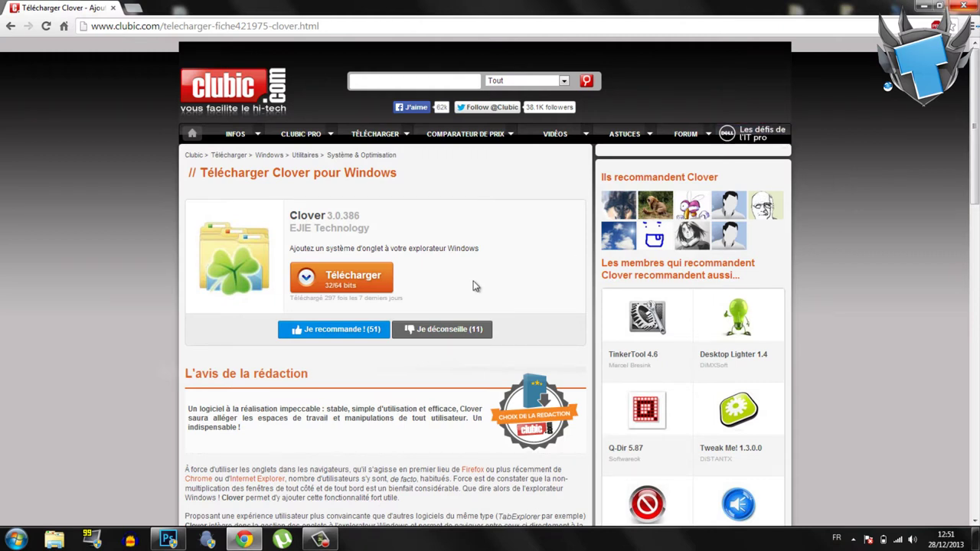
- Download Clover 3.0.386 for Windows from Clubic, and install it by running Clover_Setup.exe from the downloaded zip archive
click(354, 283)
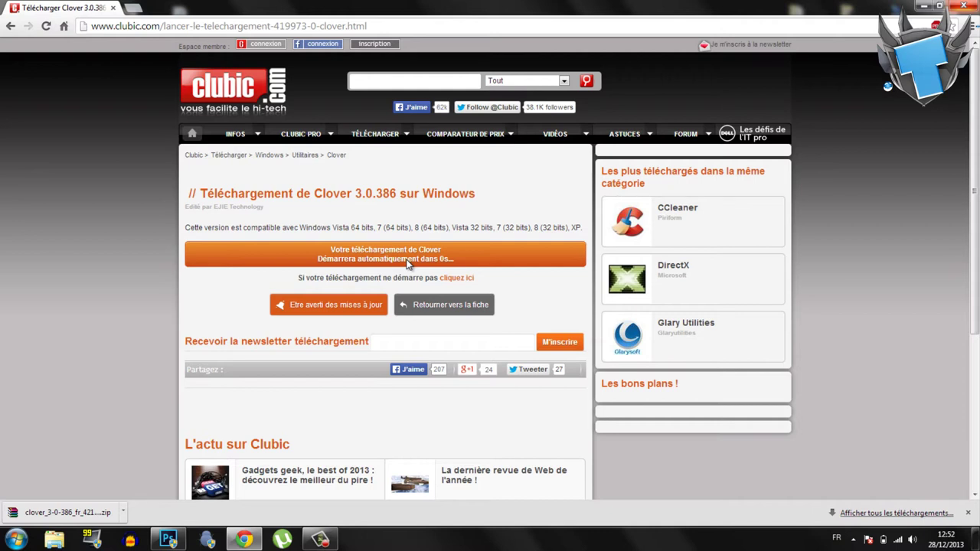
click(77, 512)
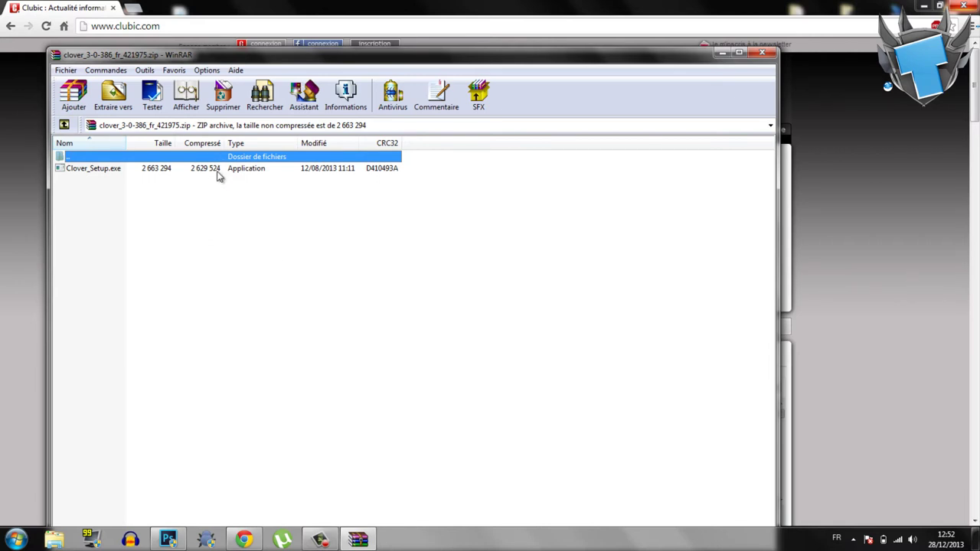
double_click(128, 168)
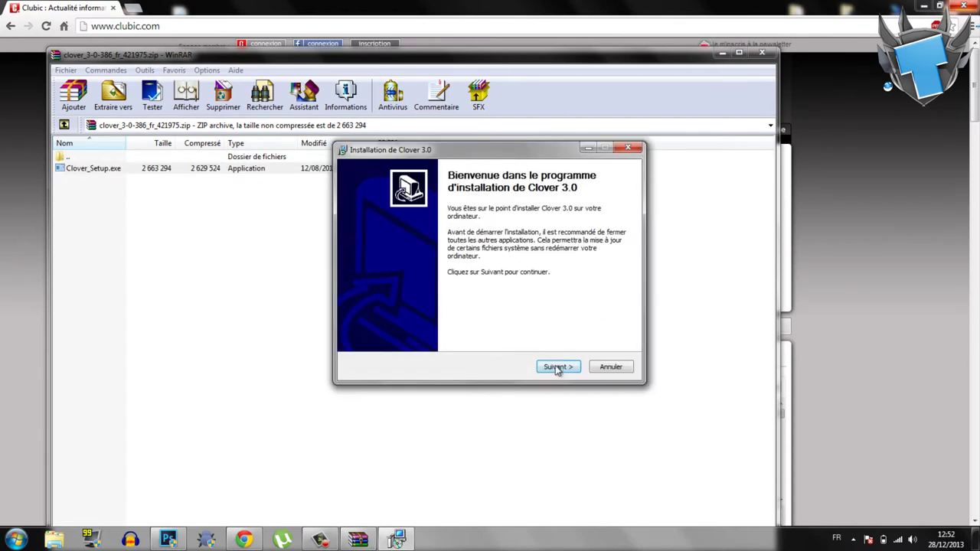
click(558, 367)
click(560, 367)
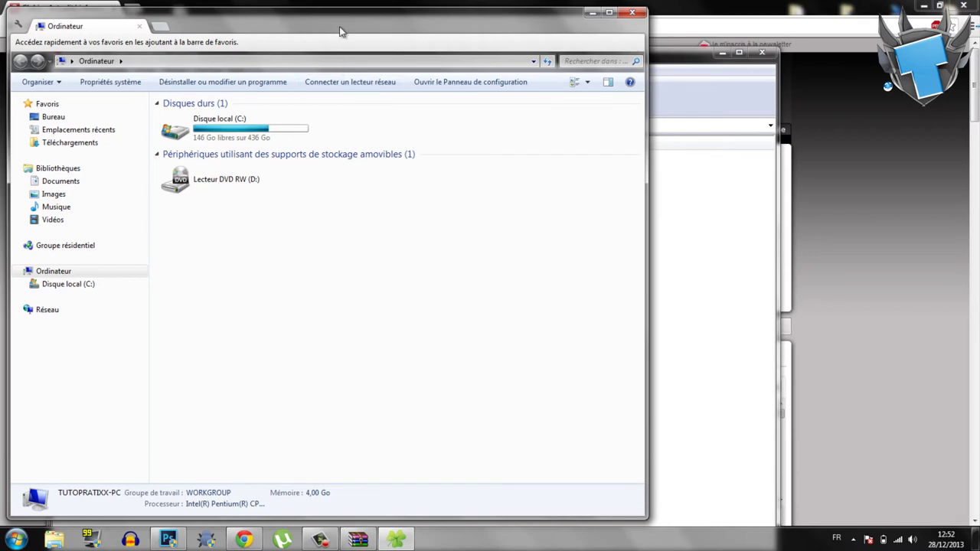
- Maximize the Clover window, and show Téléchargements in its first tab and Bureau in a new tab
drag(340, 29, 636, 48)
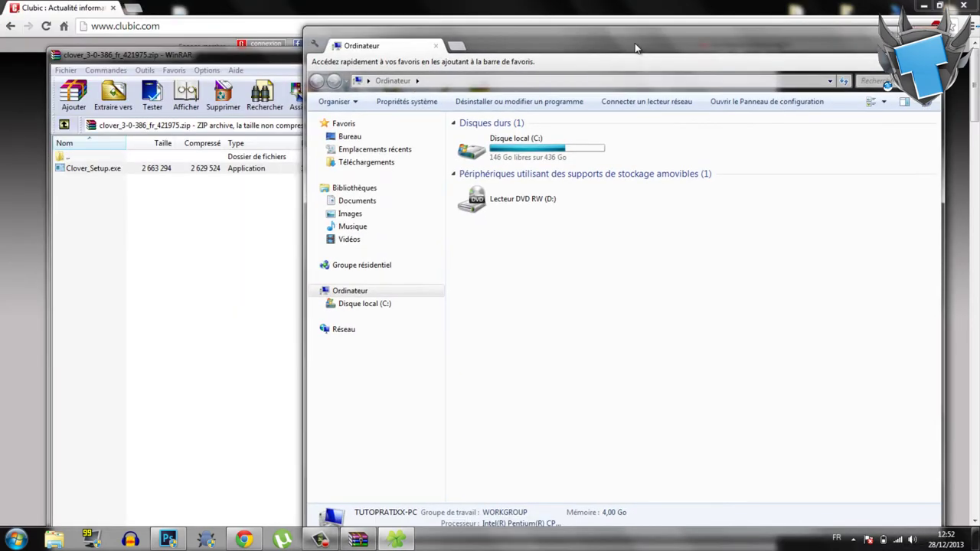
click(911, 35)
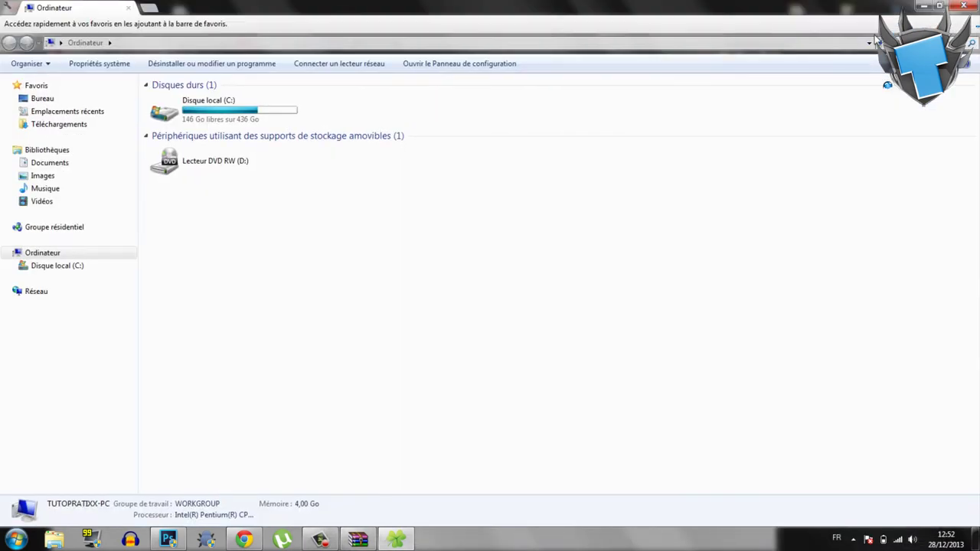
click(59, 124)
click(149, 7)
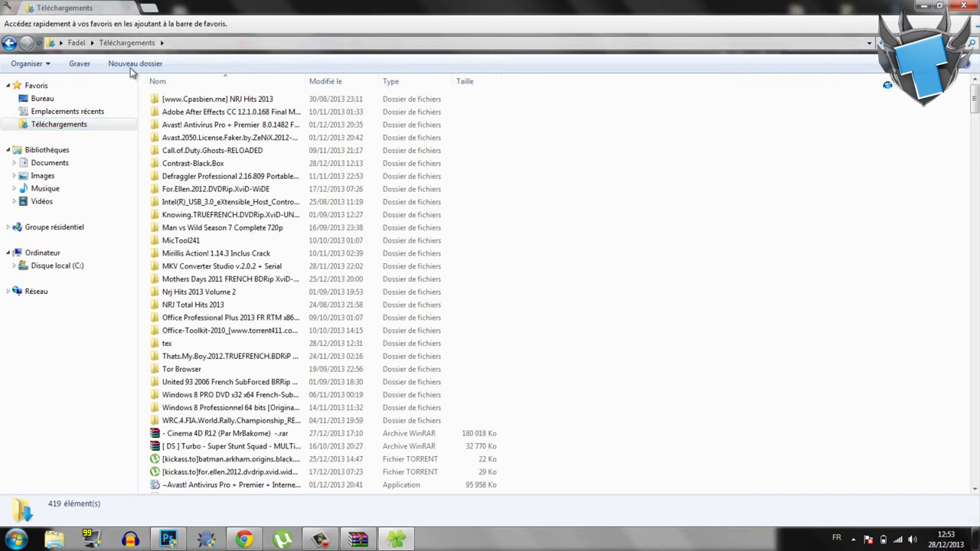
click(87, 99)
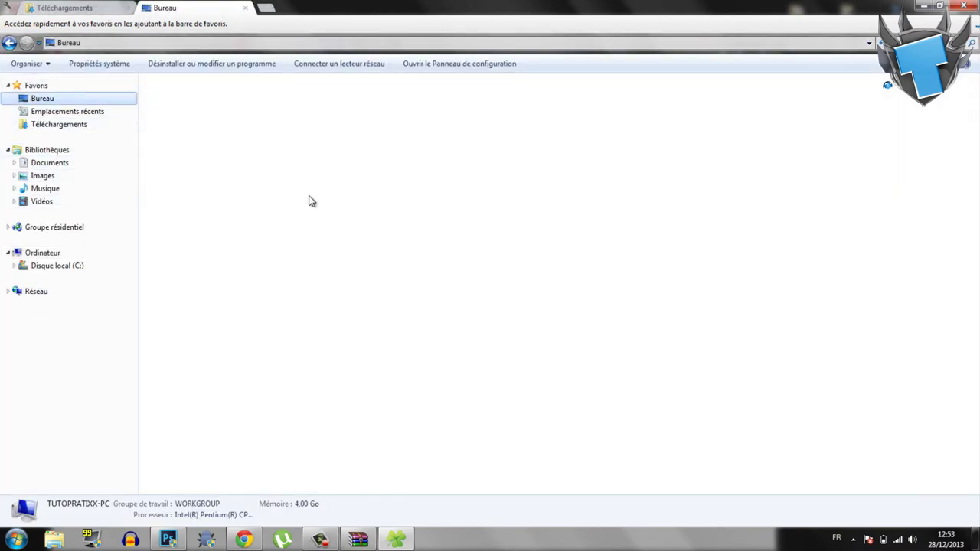
- View the Panneau de configuration from the Bureau folder, and close its window
click(203, 128)
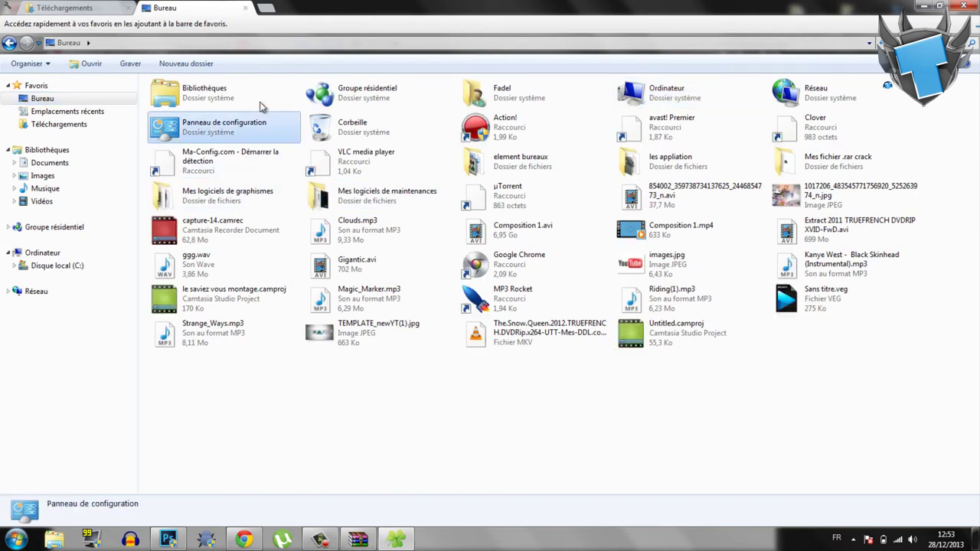
double_click(258, 138)
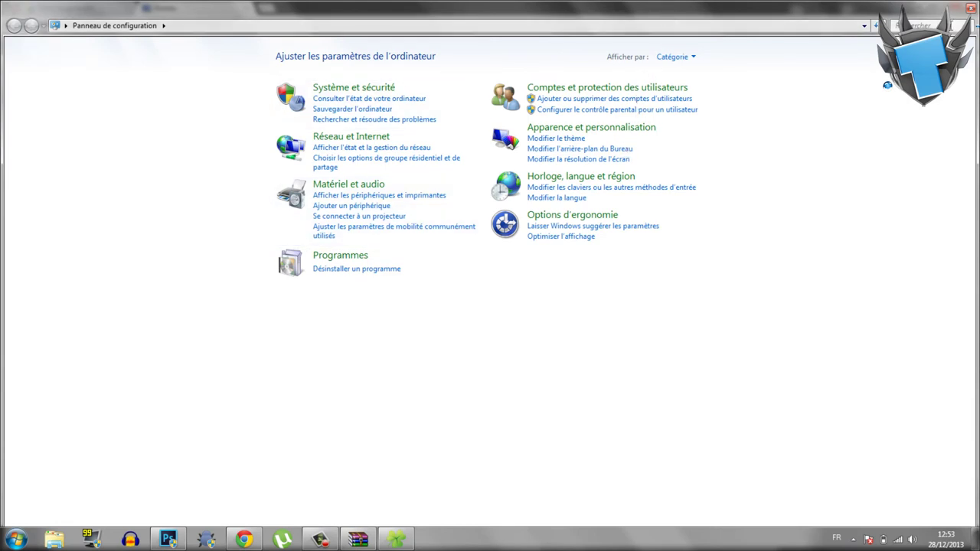
click(971, 8)
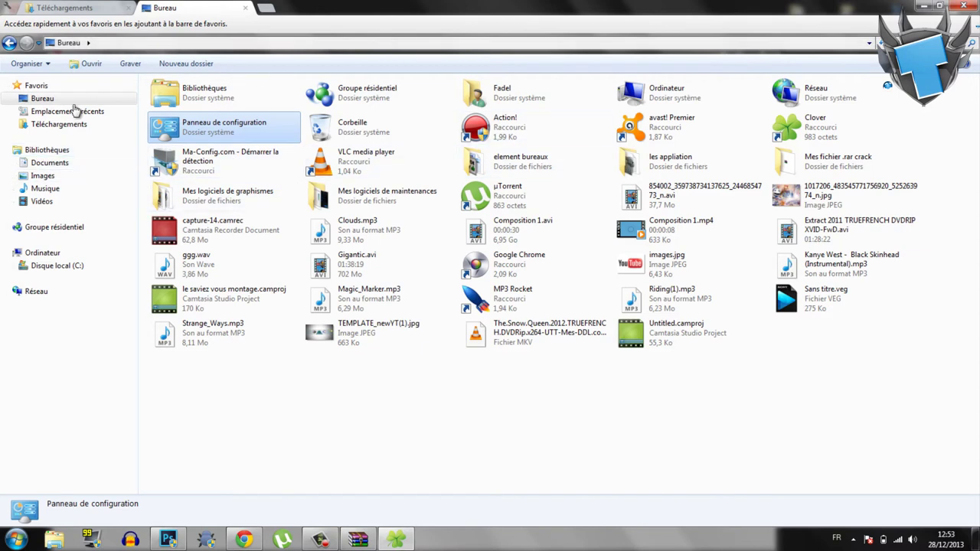
- From the Musique library, open the BearShare, CD_2 and Nrj Hits Total 2013 folders, and briefly play audio tesr.wav
click(93, 190)
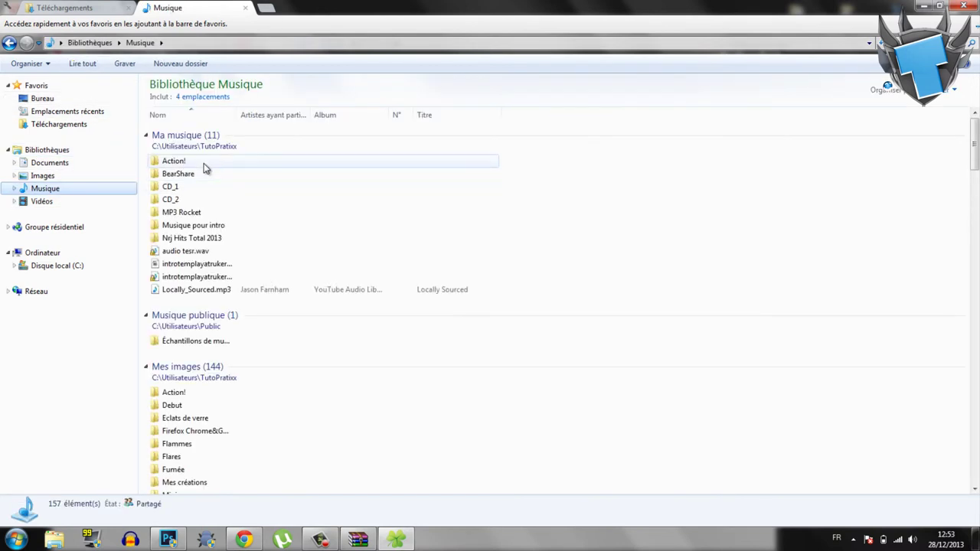
click(204, 163)
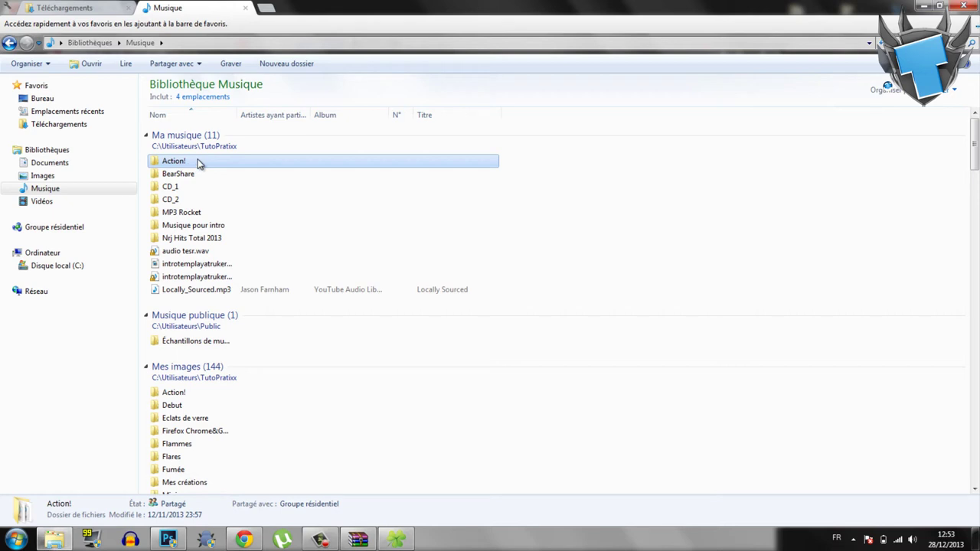
click(173, 173)
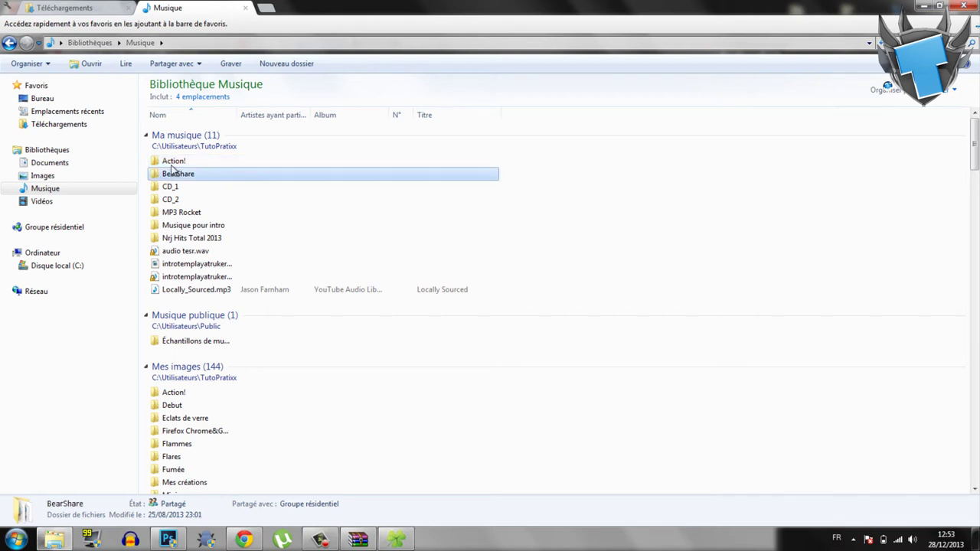
click(187, 201)
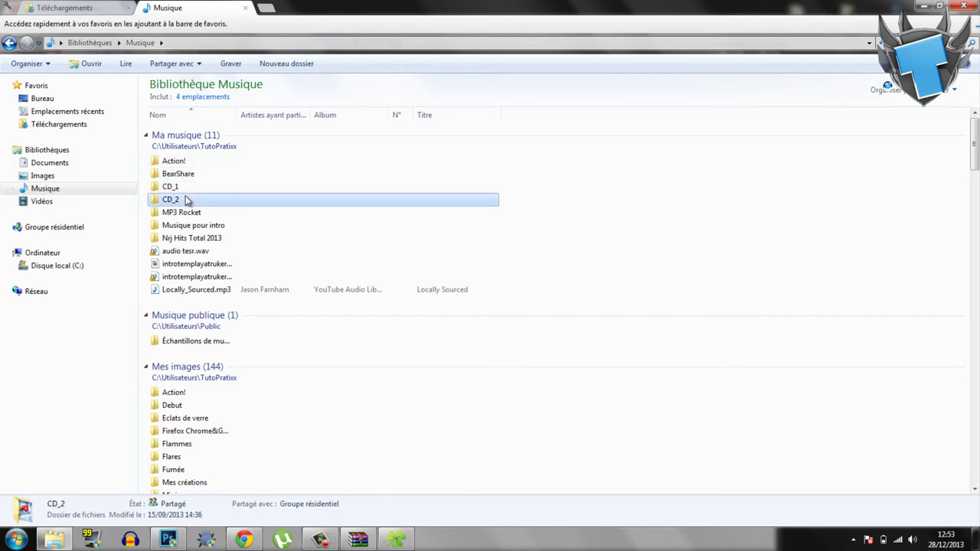
click(183, 238)
click(184, 251)
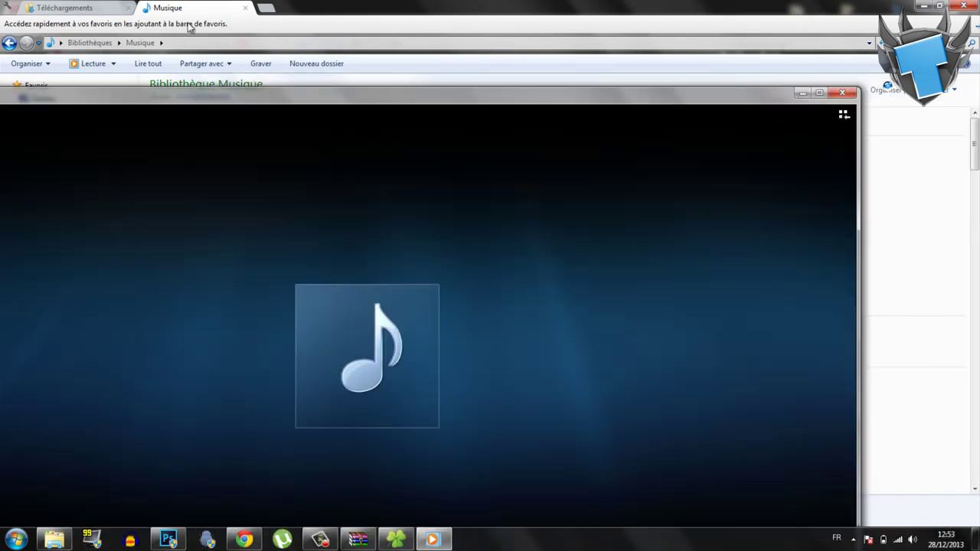
click(841, 92)
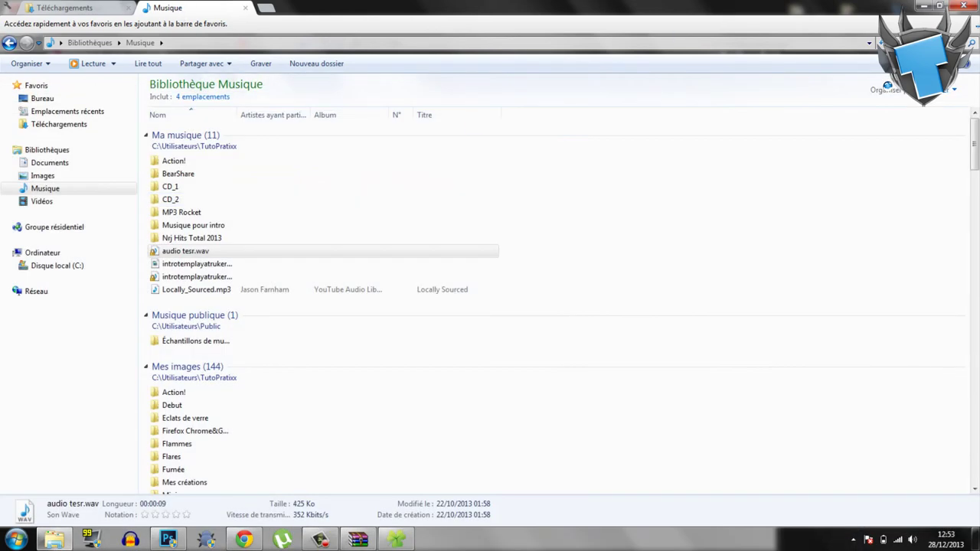
- Close the Musique library window, the WinRAR archive and the Chrome browser to return to the desktop
click(963, 6)
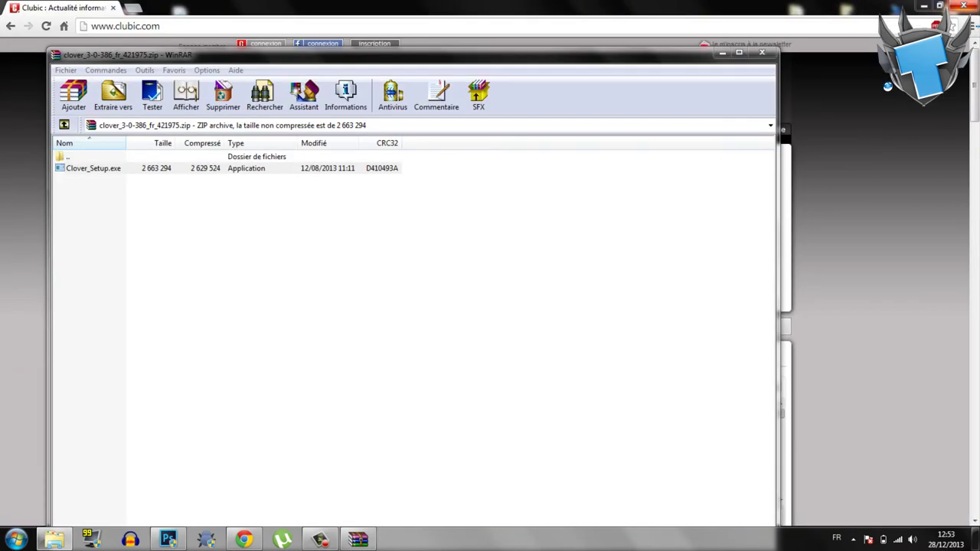
click(760, 51)
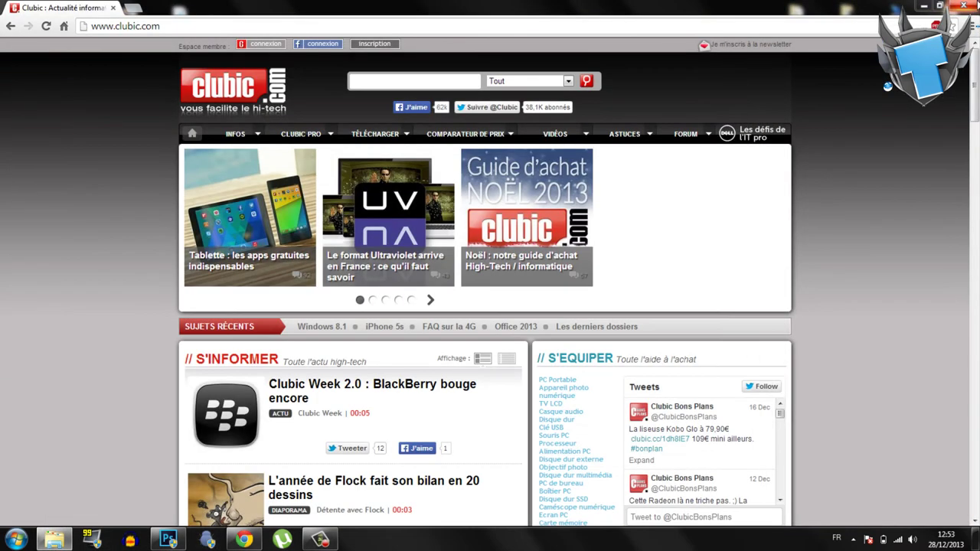
click(963, 7)
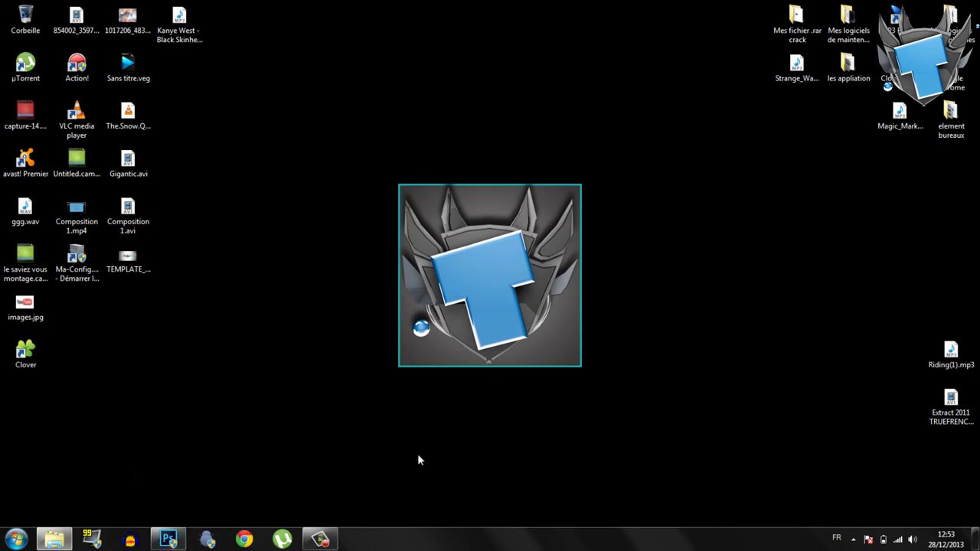
- Reopen the file explorer and view the contents of the Nrj Hits Total 2013, CD_2 and BearShare tabs
click(55, 539)
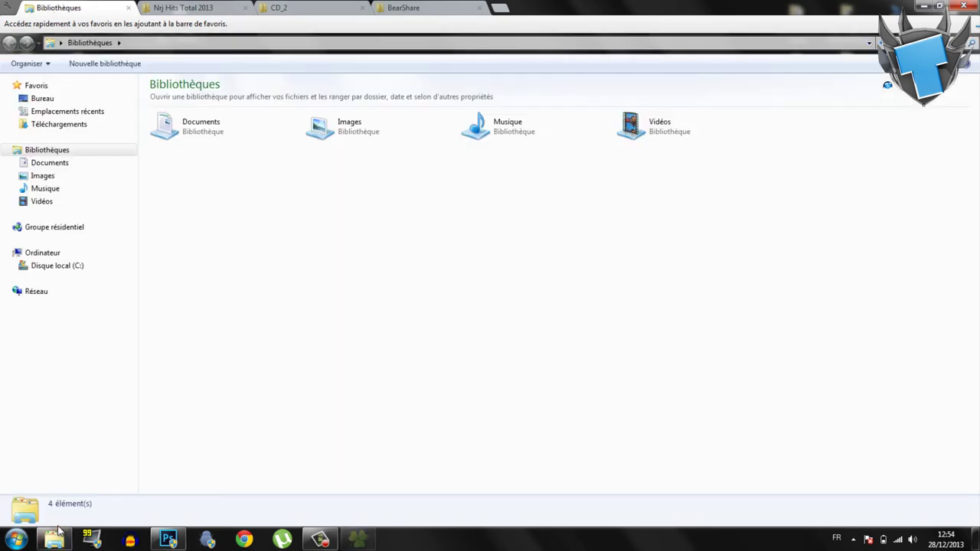
click(207, 9)
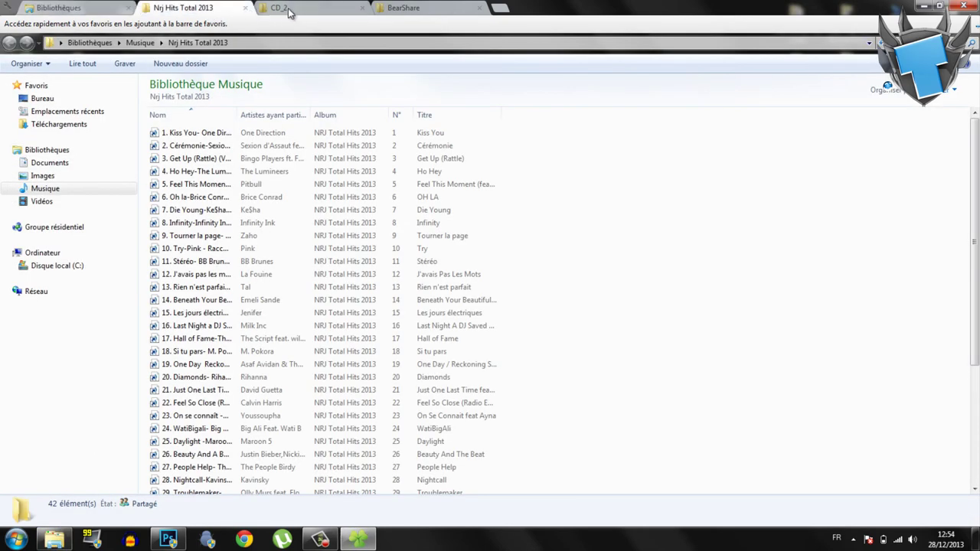
click(288, 9)
click(468, 11)
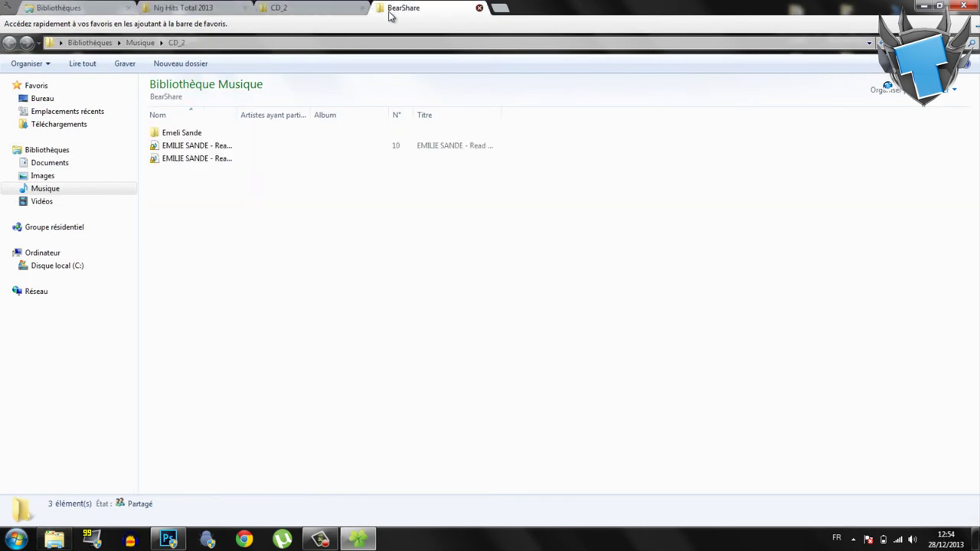
- Close the BearShare and CD_2 tabs, and return to the Bibliothèques tab
click(479, 8)
click(361, 9)
click(73, 7)
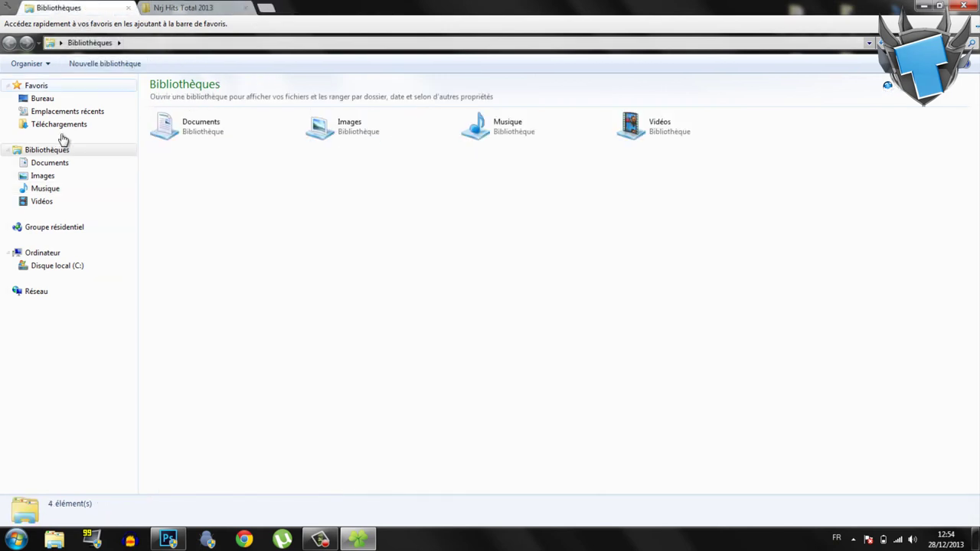
click(10, 7)
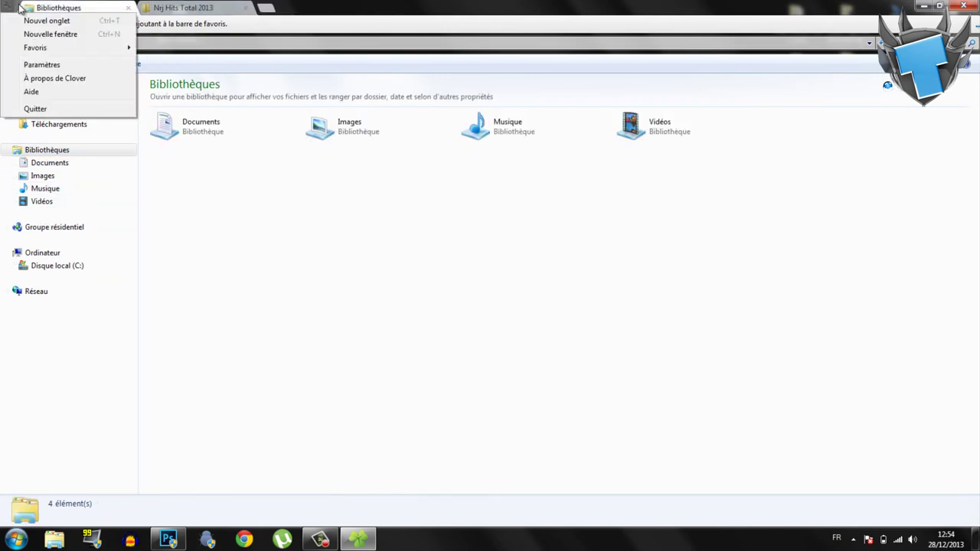
mouse_move(53, 49)
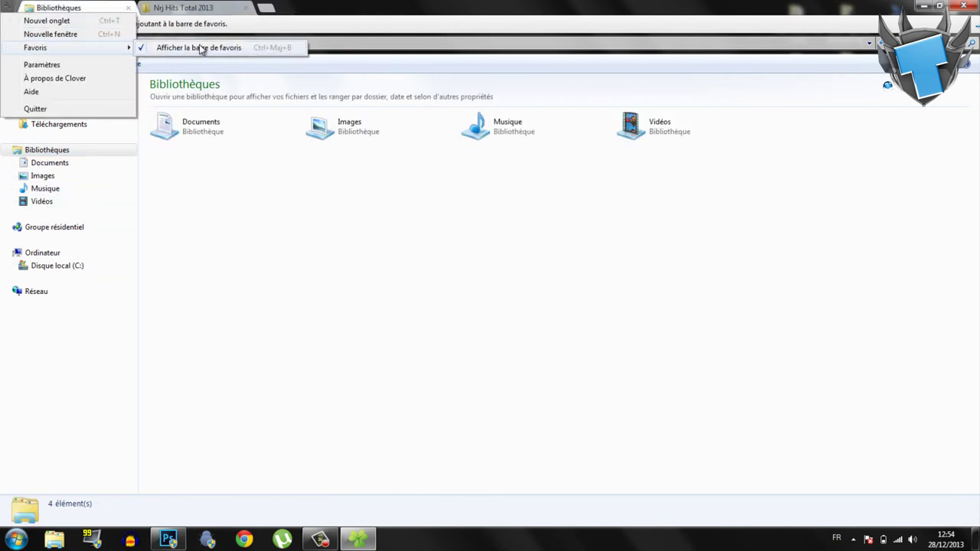
click(211, 195)
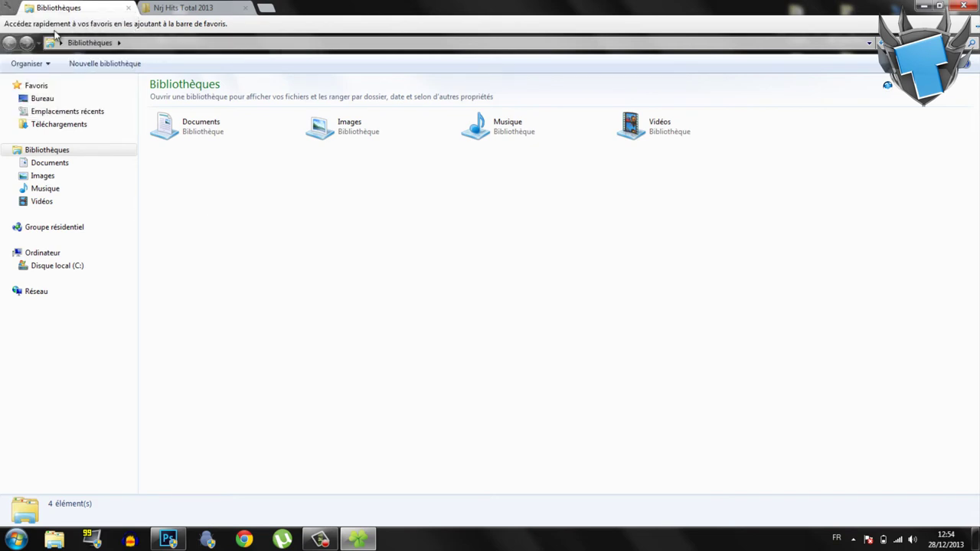
- Review Clover's Paramètres options, browse for a theme file and cancel, and close the settings
click(10, 8)
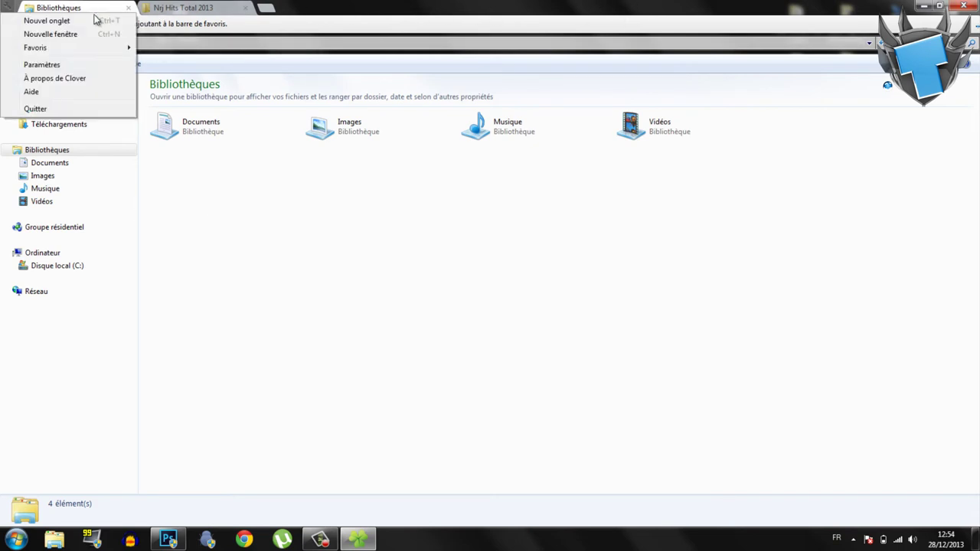
click(67, 66)
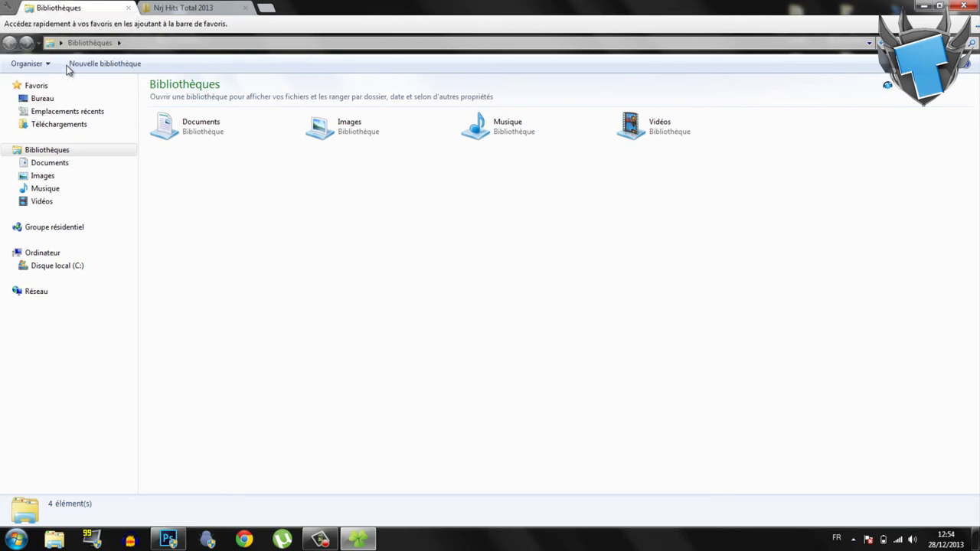
click(403, 184)
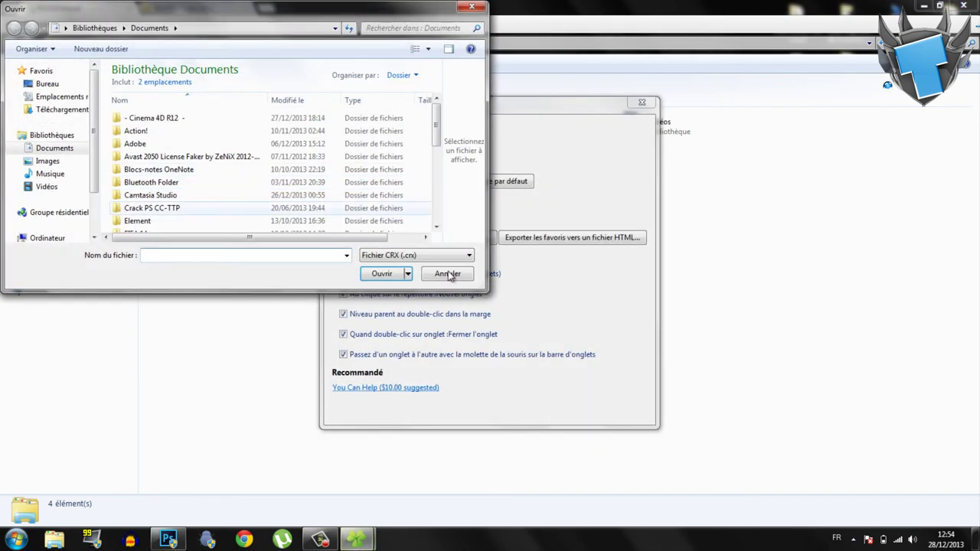
key(Escape)
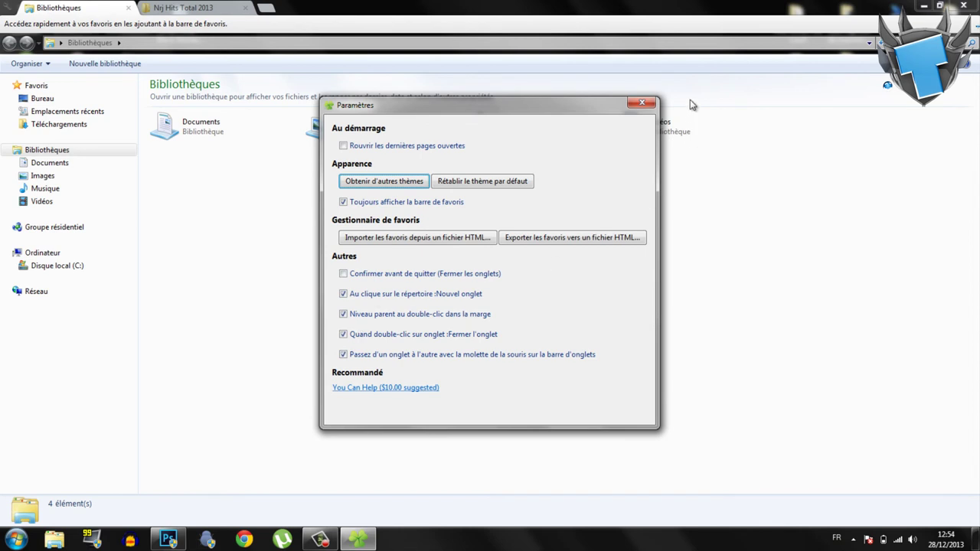
click(641, 102)
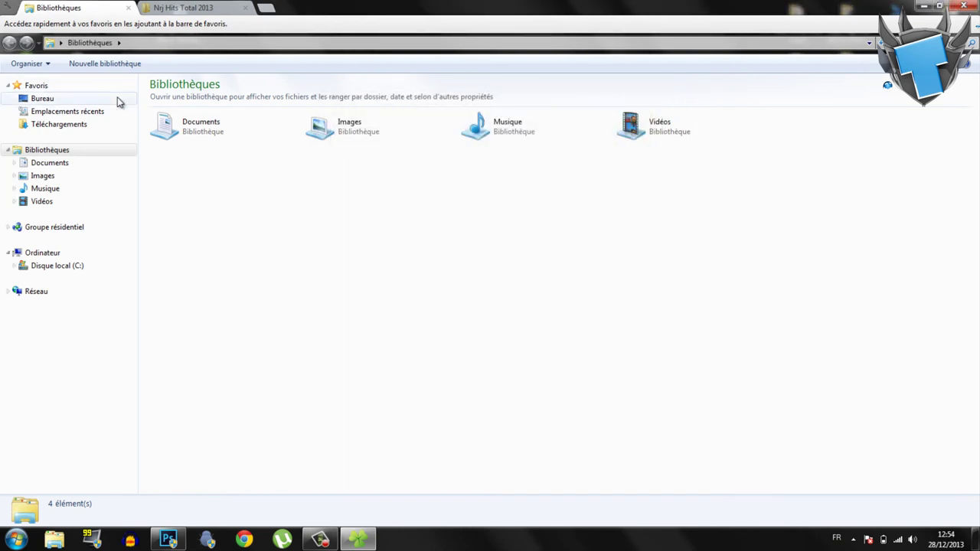
- Examine the actions available for the Documents library without choosing any, and close the file explorer window
click(184, 119)
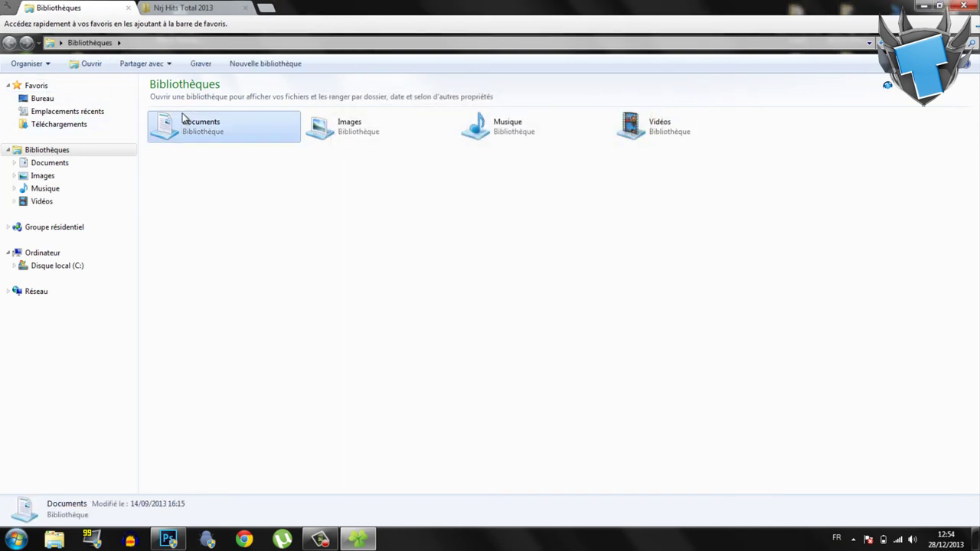
right_click(183, 118)
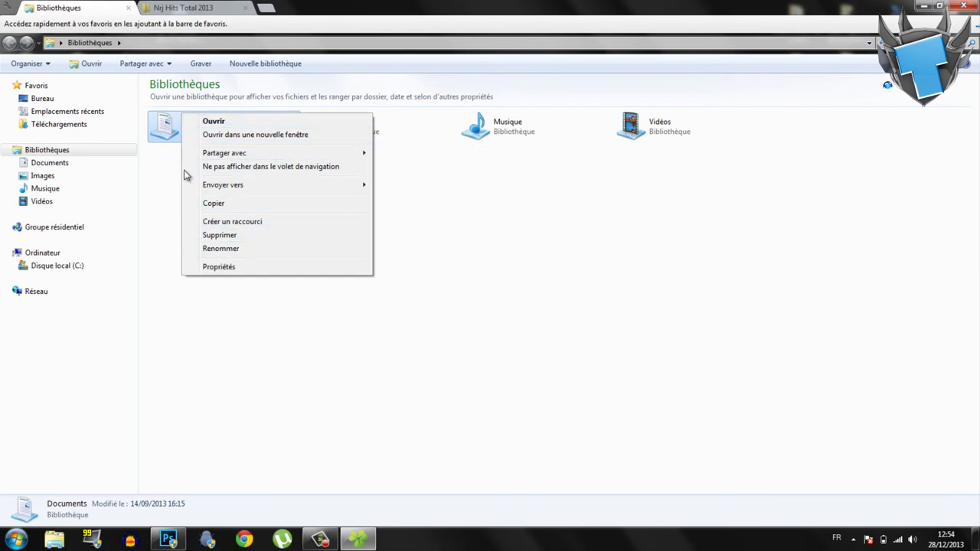
click(150, 234)
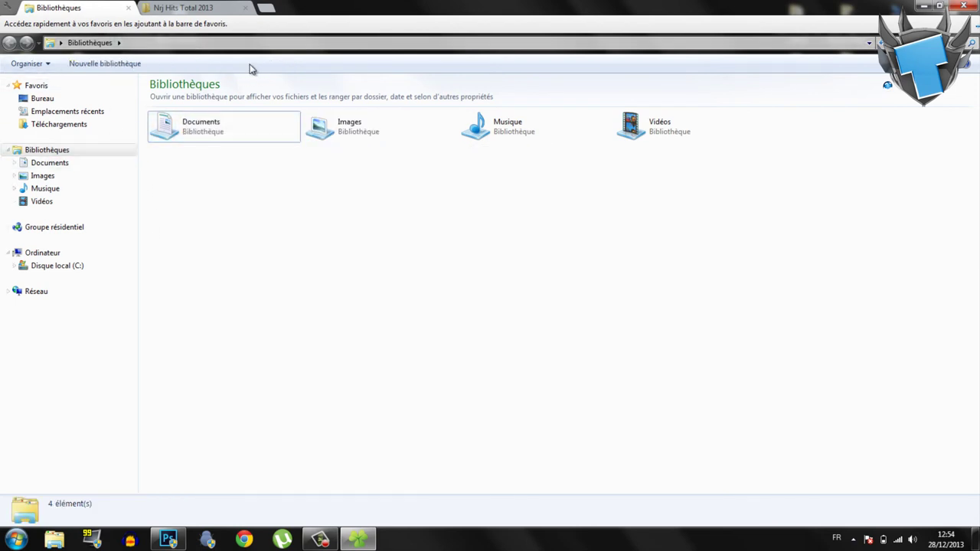
click(955, 9)
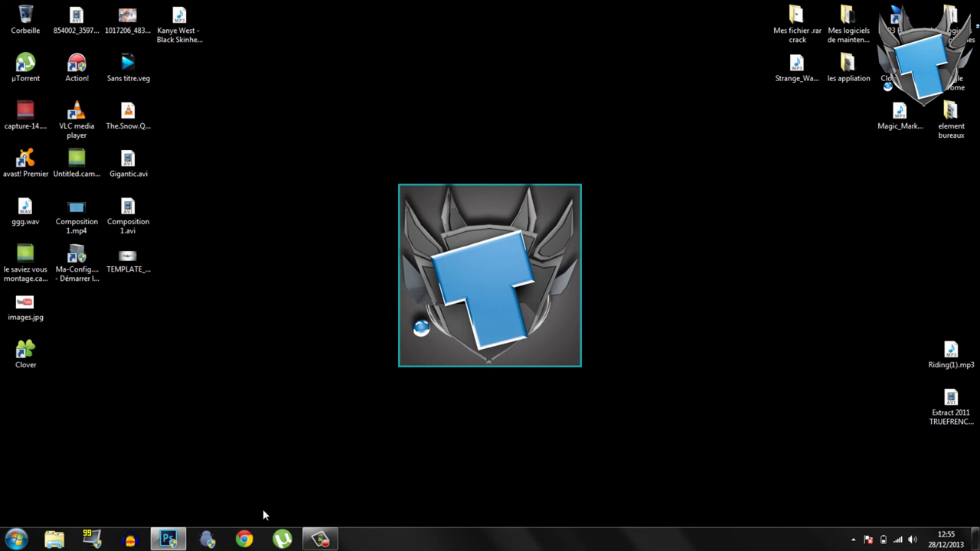
- Switch to Chrome and search Google for tutopratixx
click(251, 540)
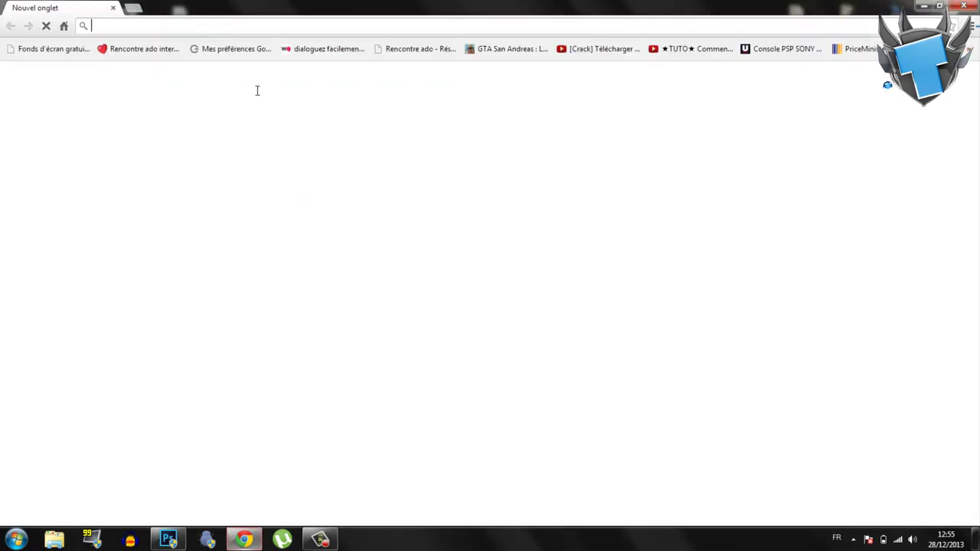
text(you)
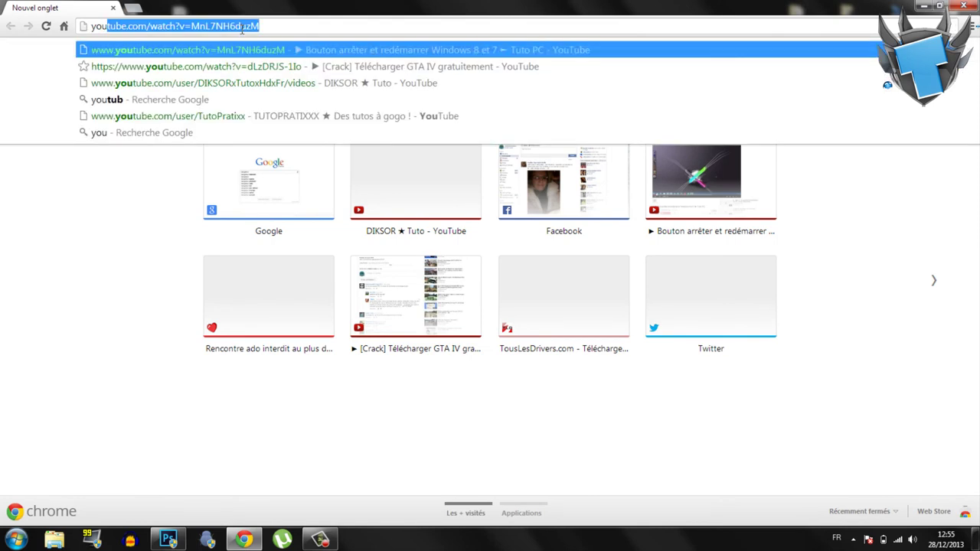
click(153, 136)
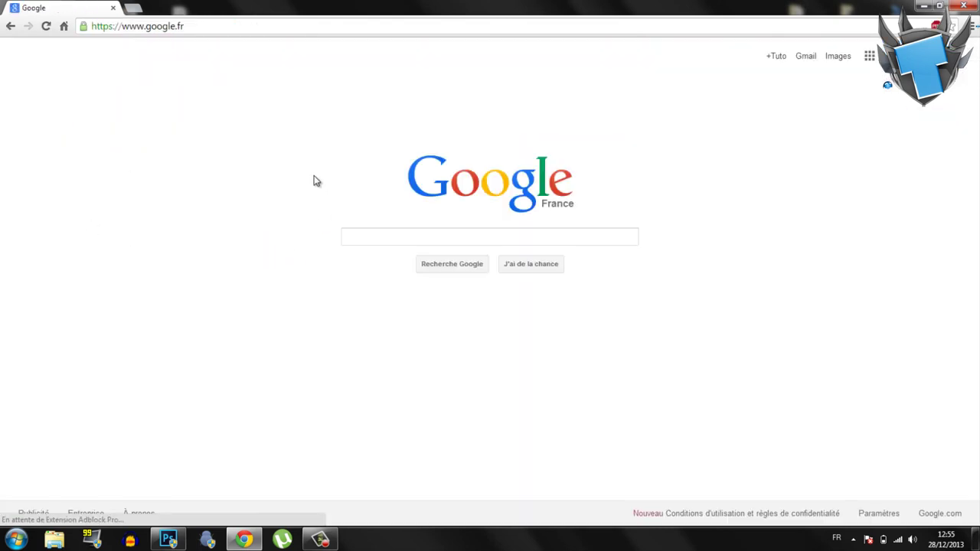
text(tuto)
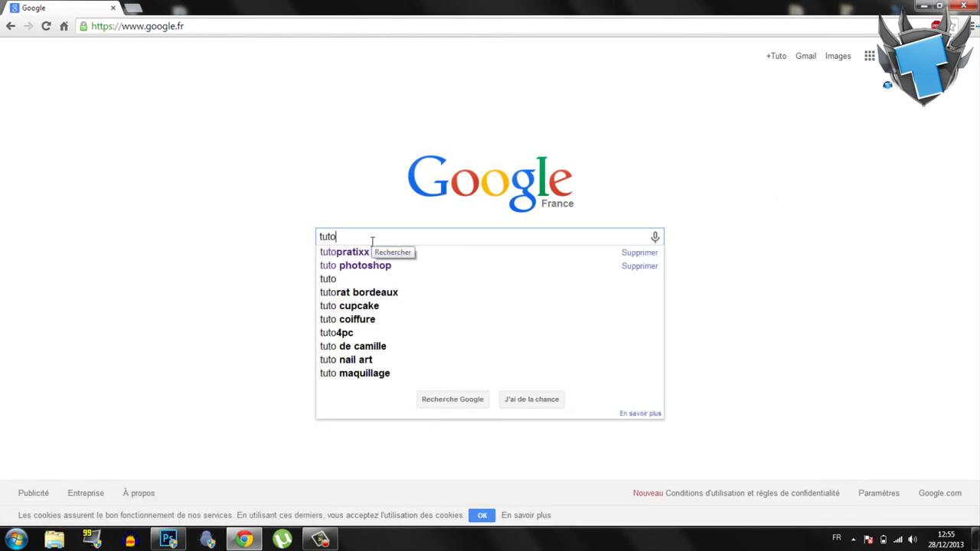
click(367, 251)
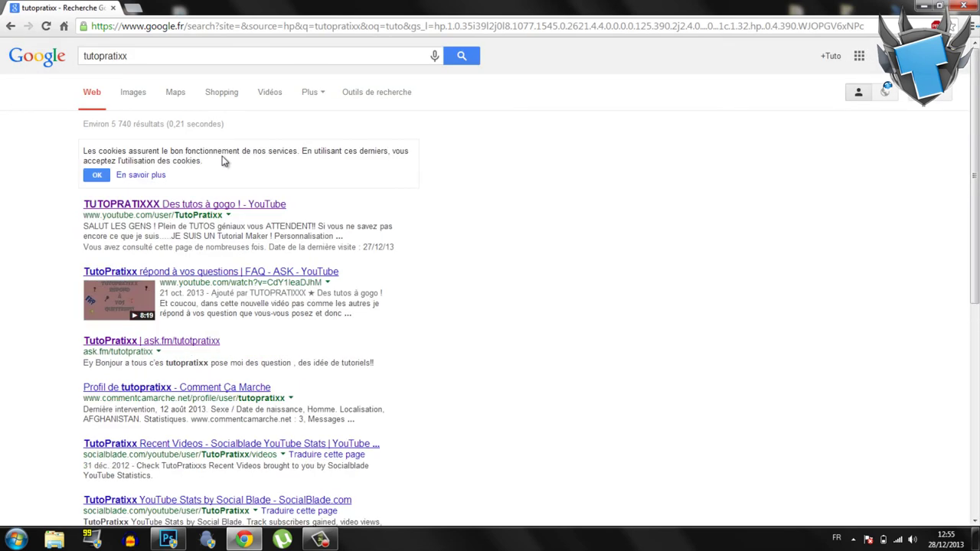
- View the TUTOPRATIXXX YouTube channel page from the search results, and minimize Chrome to return to the desktop
click(180, 213)
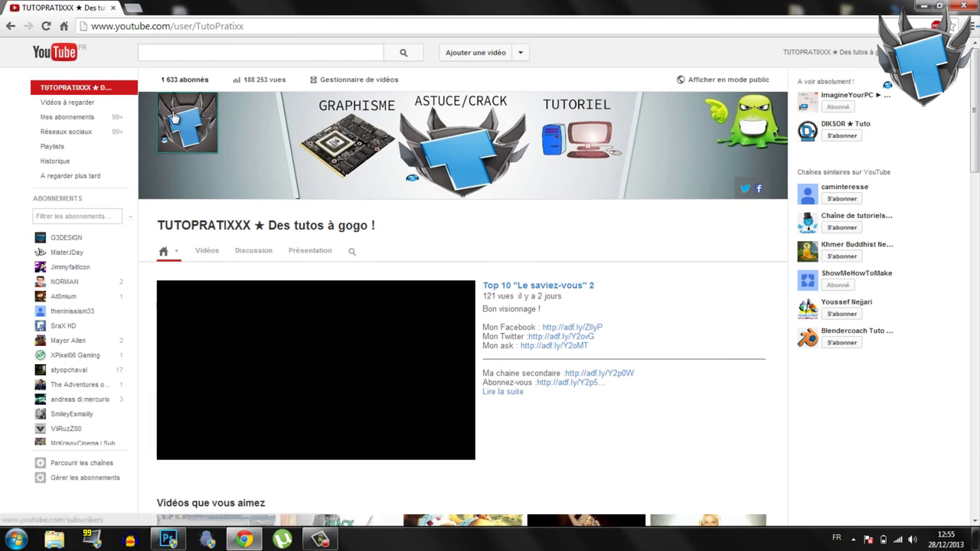
click(195, 155)
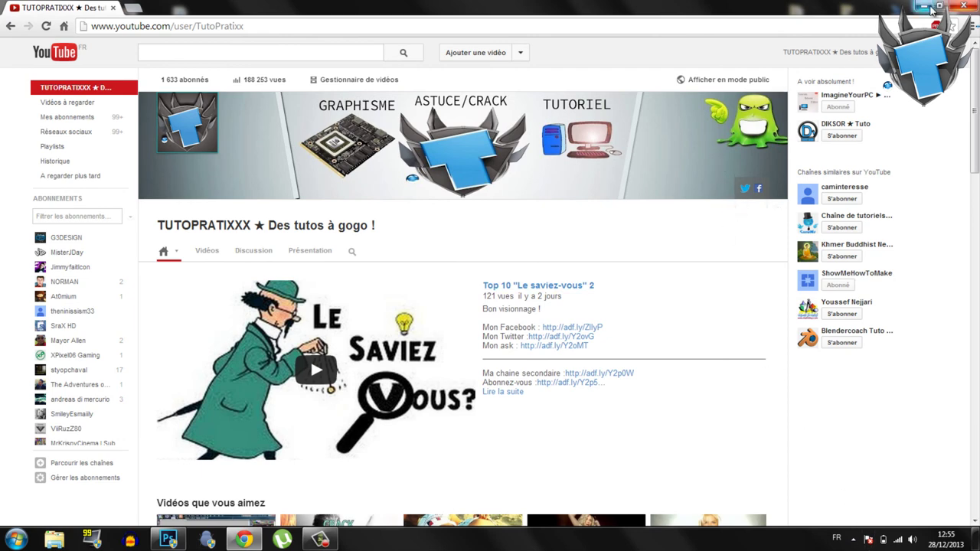
click(929, 7)
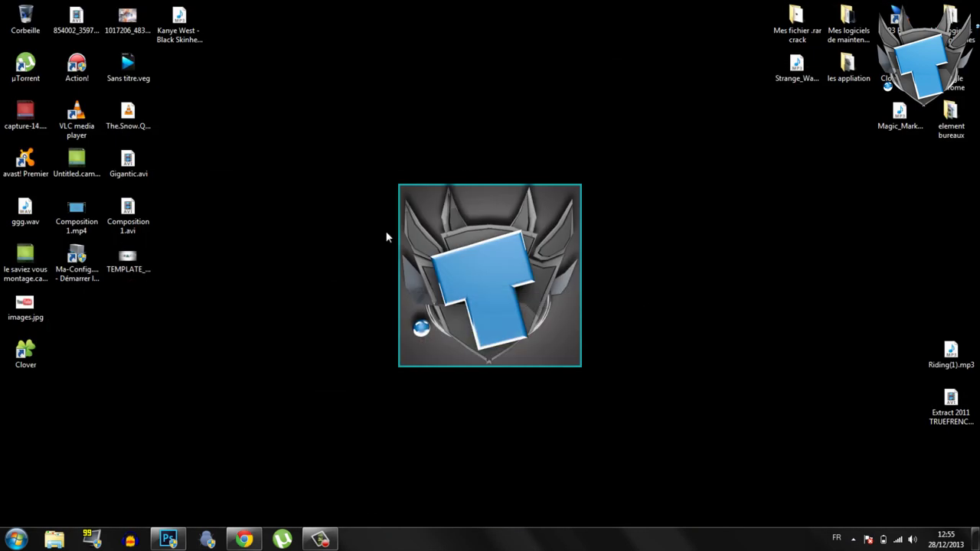